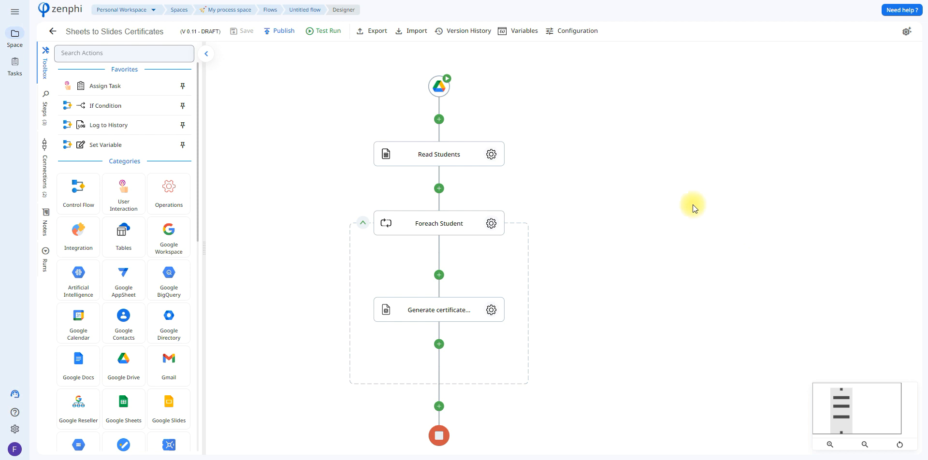
- Review the connection choices and the monitored folder in the Google Drive File Add trigger's settings
left_click_drag(644, 151, 649, 158)
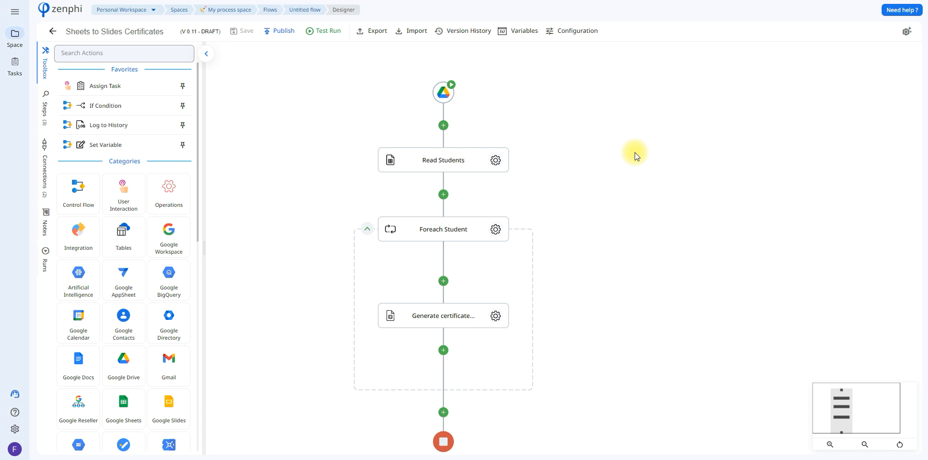
left_click(457, 89)
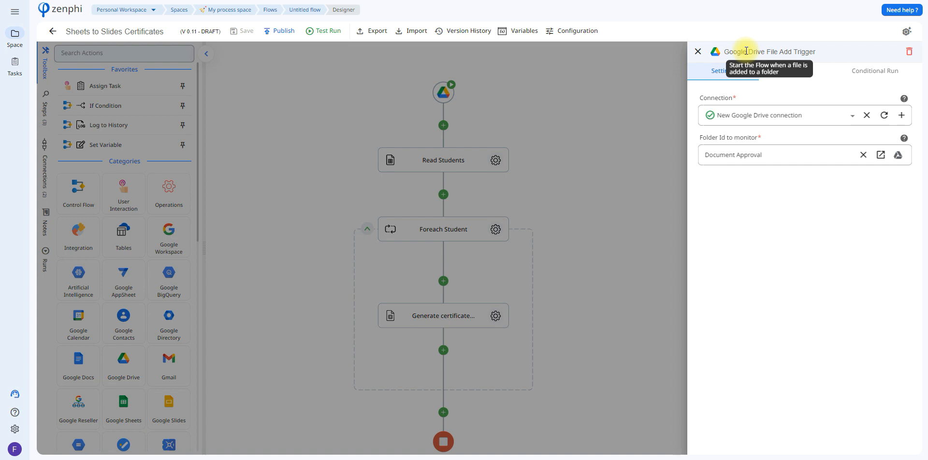
mouse_move(744, 121)
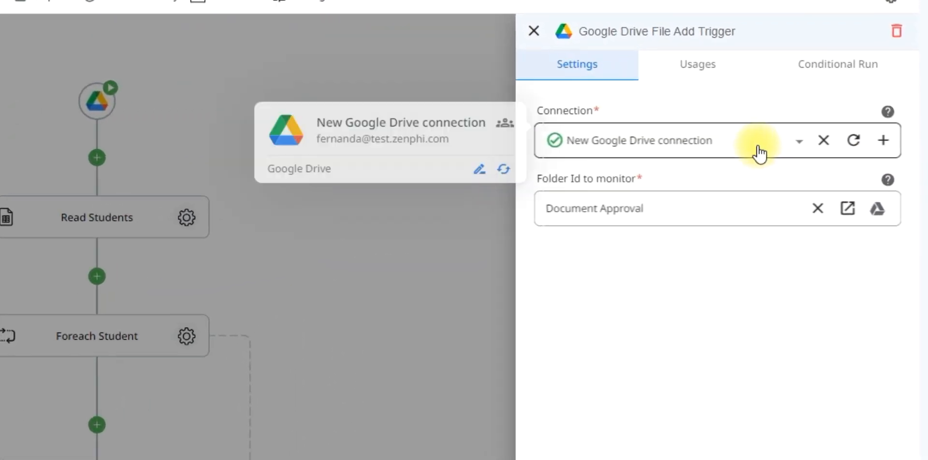
left_click(759, 154)
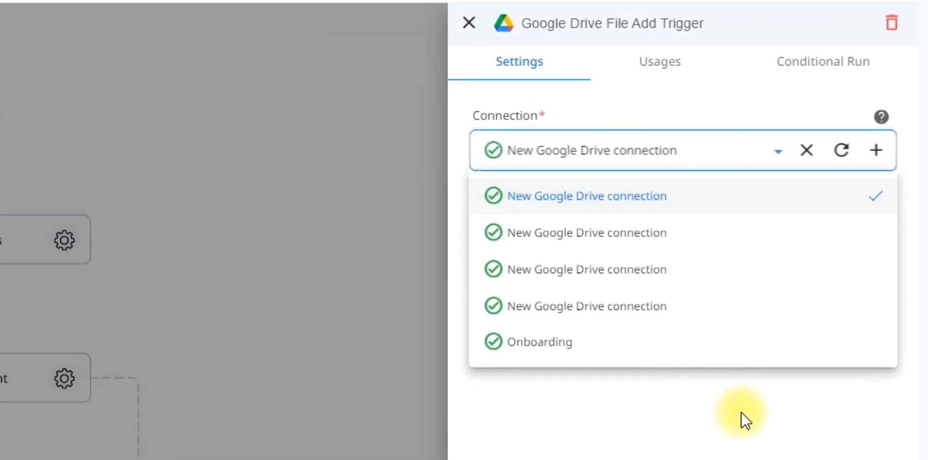
left_click(741, 413)
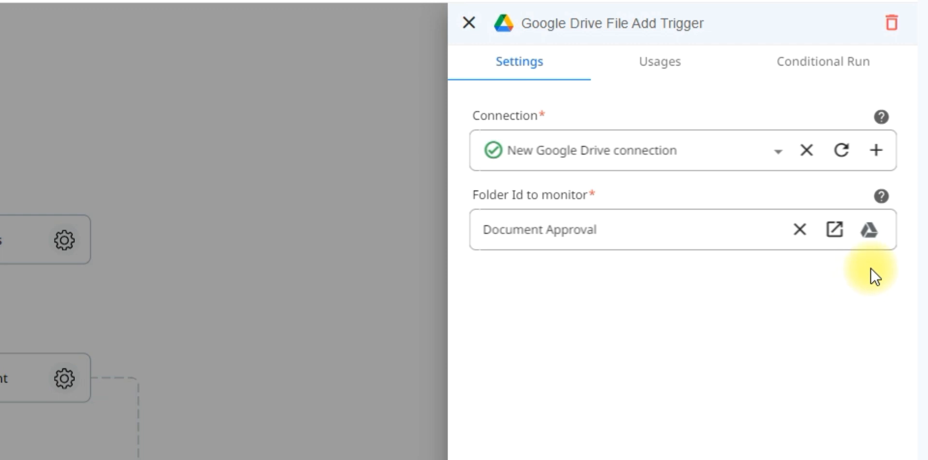
left_click(873, 242)
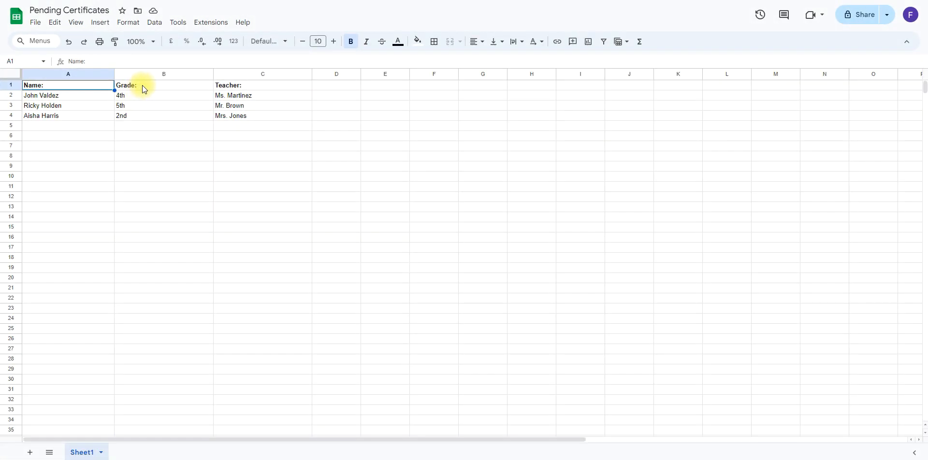
- Check the header row of the Pending Certificates spreadsheet and return to the flow designer
left_click(142, 89)
key("ctrl+Tab")
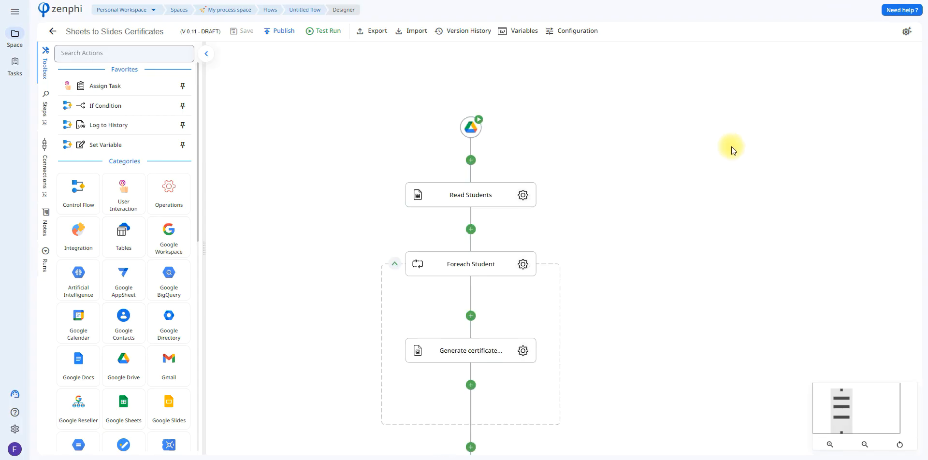
- In the Read Students action, review the spreadsheet file choice and select Sheet1 as the sheet to read
left_click(533, 209)
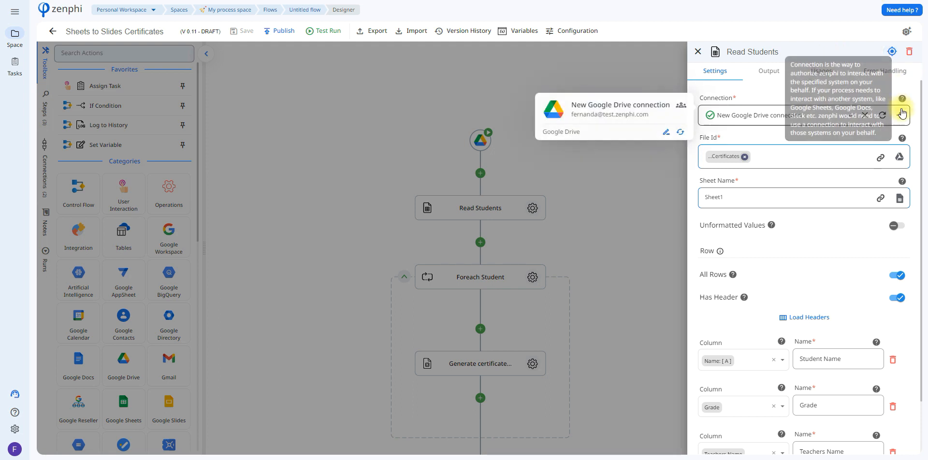
left_click(902, 158)
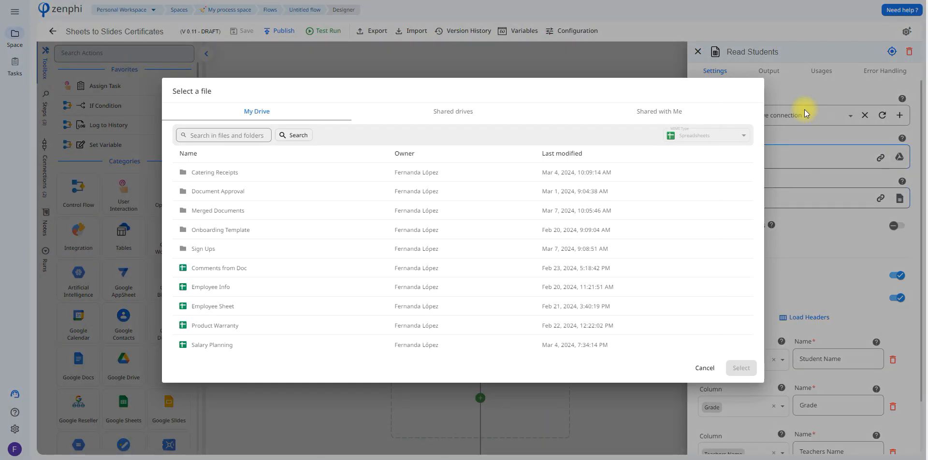
left_click(832, 202)
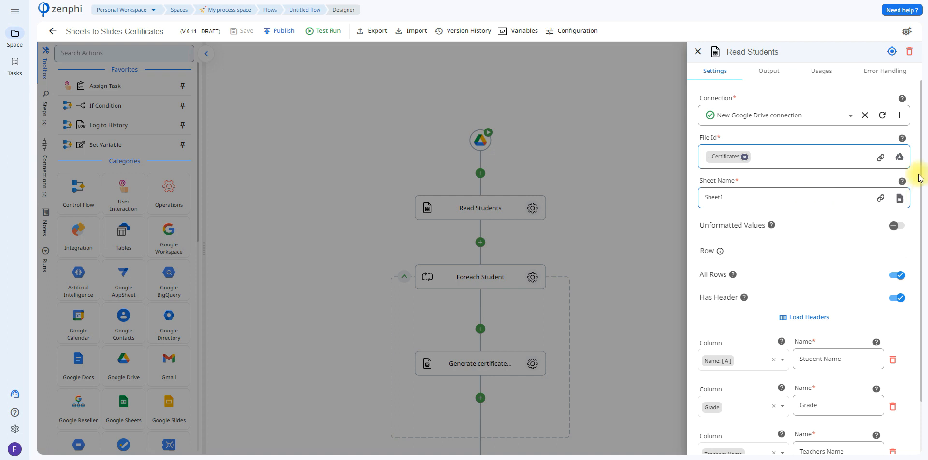
left_click(899, 198)
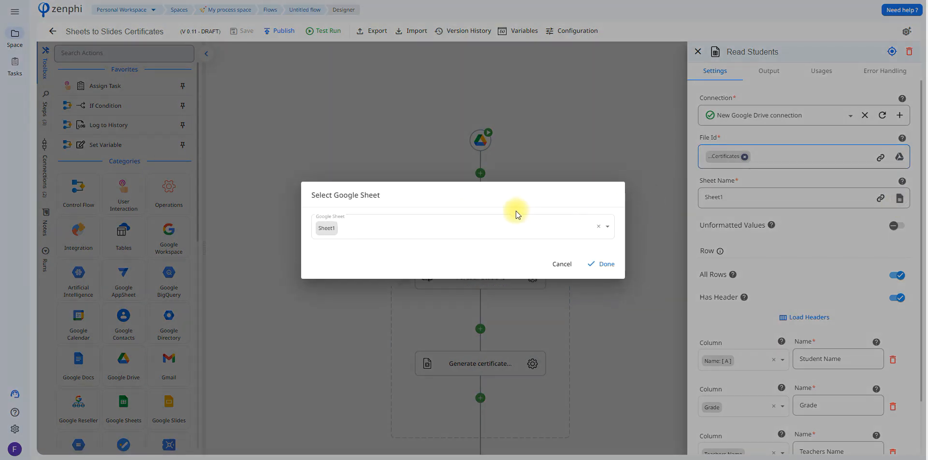
left_click(505, 227)
left_click(548, 279)
left_click(603, 264)
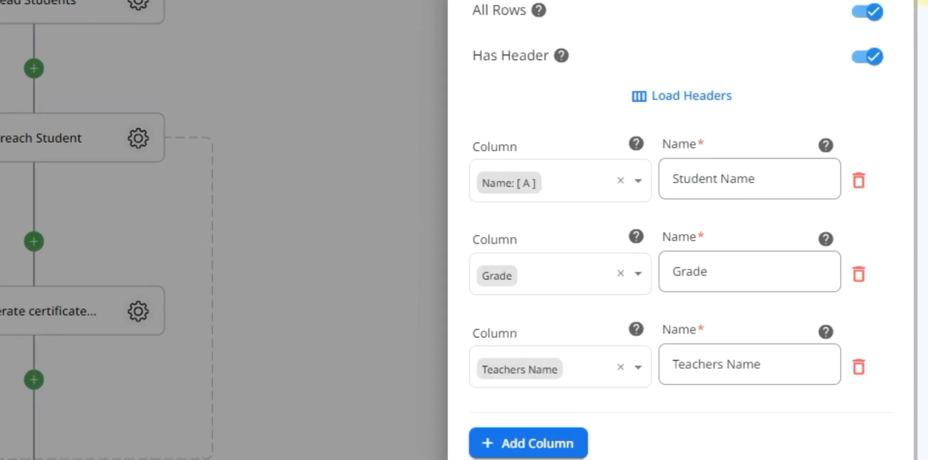
- Try the row range option in Read Students, restore All Rows, and check the headers in the Pending Certificates spreadsheet
left_click(878, 15)
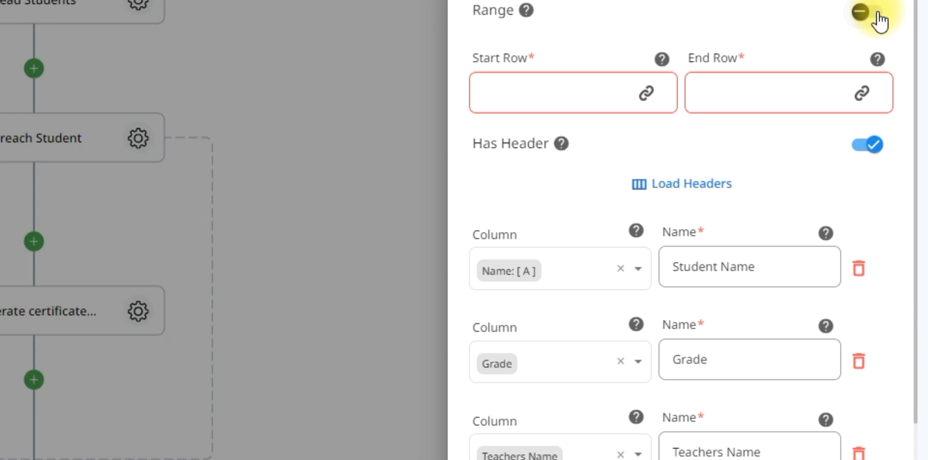
left_click(877, 14)
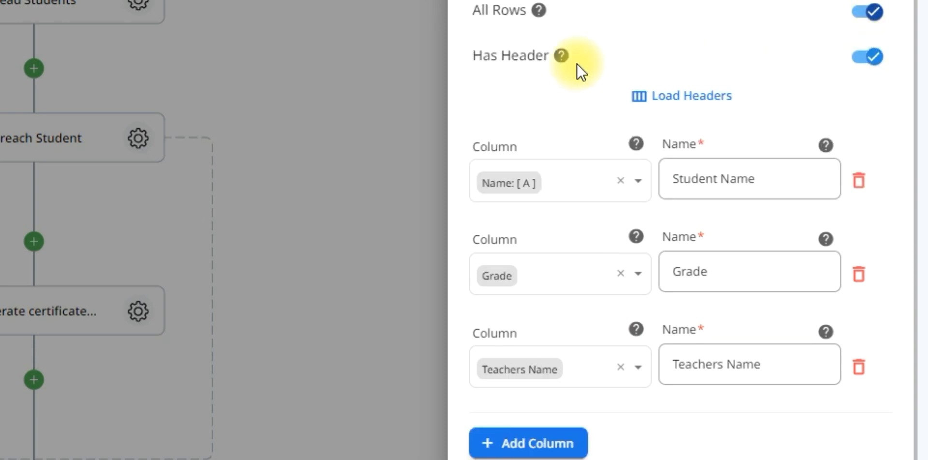
mouse_move(570, 49)
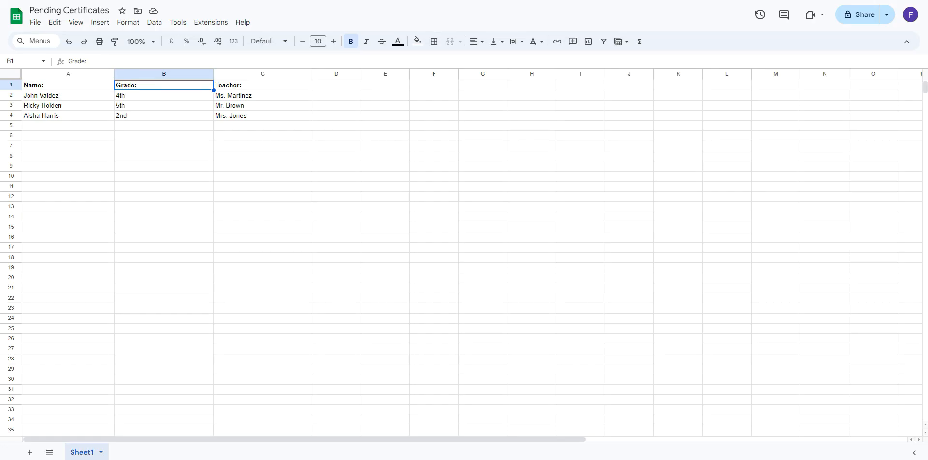
left_click(251, 95)
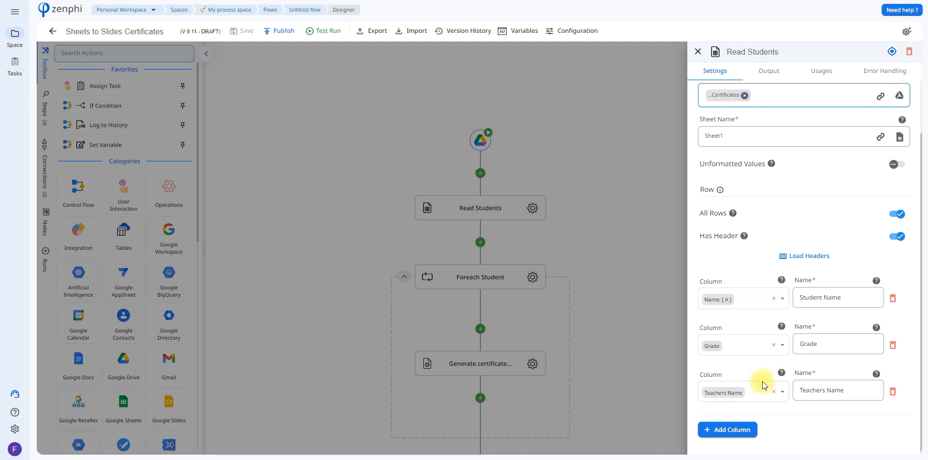
- Review the column mappings of the Read Students action and close its settings
left_click_drag(804, 298, 845, 294)
left_click(849, 294)
left_click(698, 51)
- View the collection setting of the Foreach Student loop and close it
left_click_drag(682, 225, 680, 165)
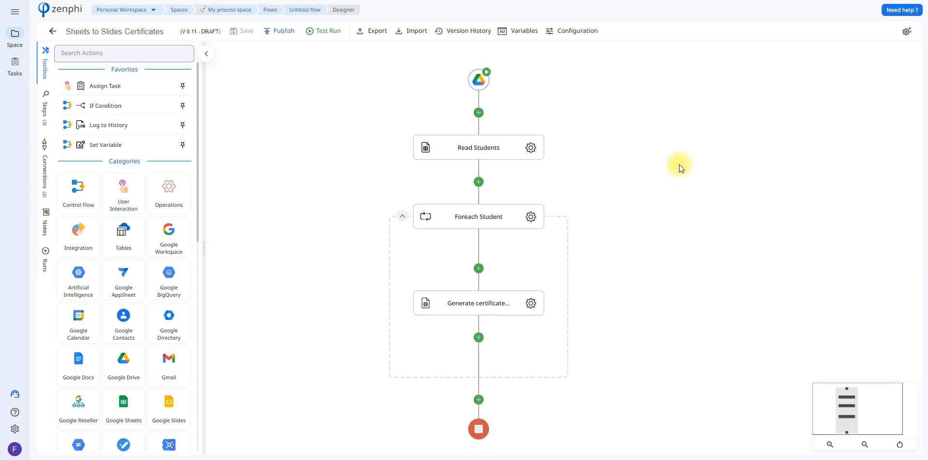
left_click(532, 218)
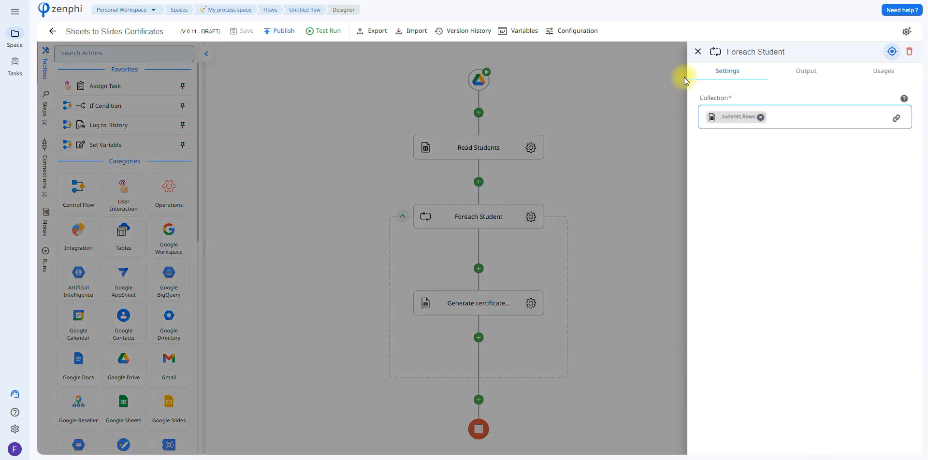
left_click(636, 103)
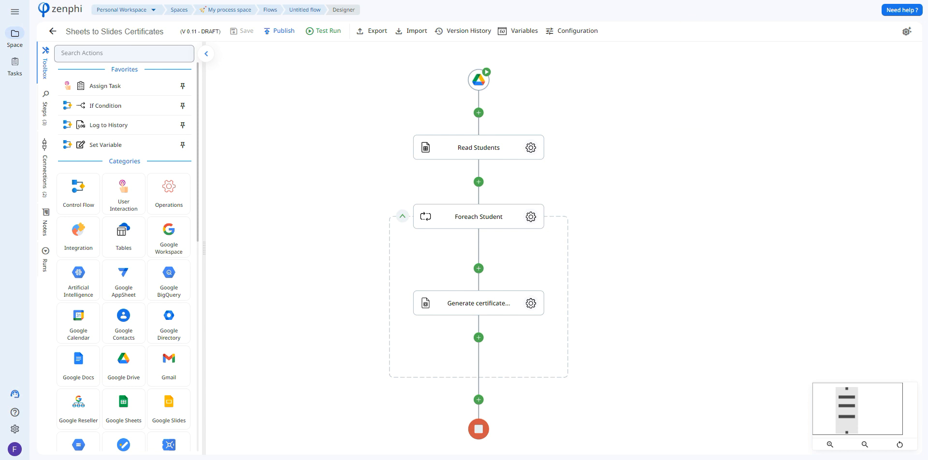
- Look over the student rows in the Pending Certificates spreadsheet and return to the flow designer
left_click(511, 0)
left_click(100, 97)
left_click(104, 107)
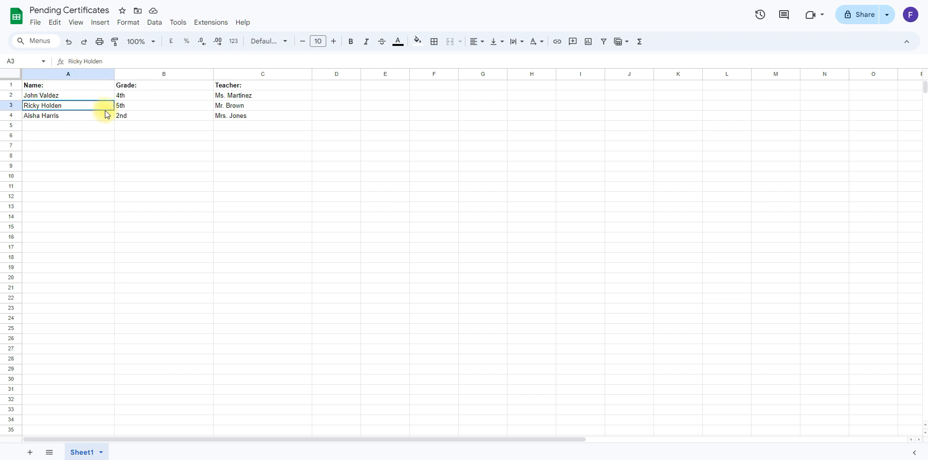
left_click(827, 2)
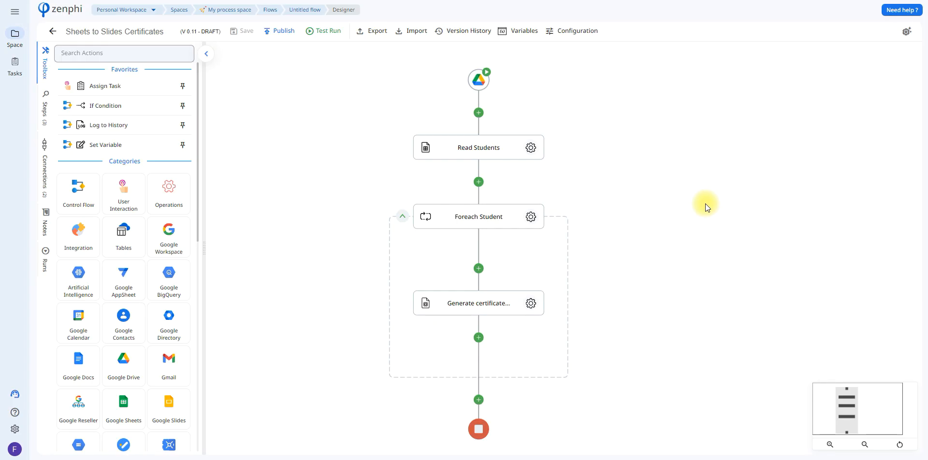
- Set the Foreach Student loop's collection to the Rows token from Read Students
left_click(532, 216)
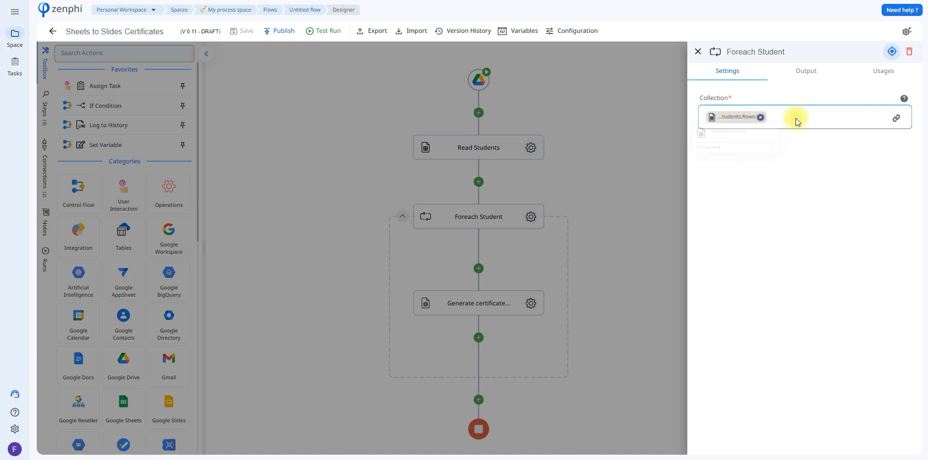
left_click(897, 118)
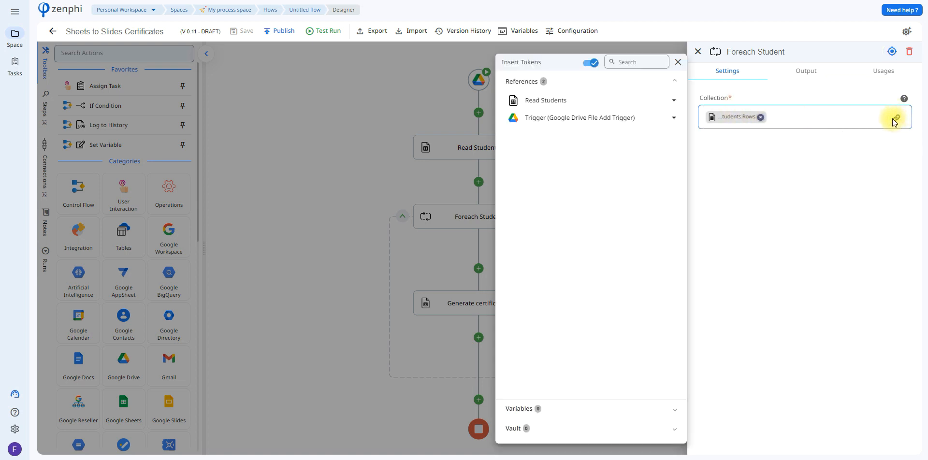
left_click(897, 120)
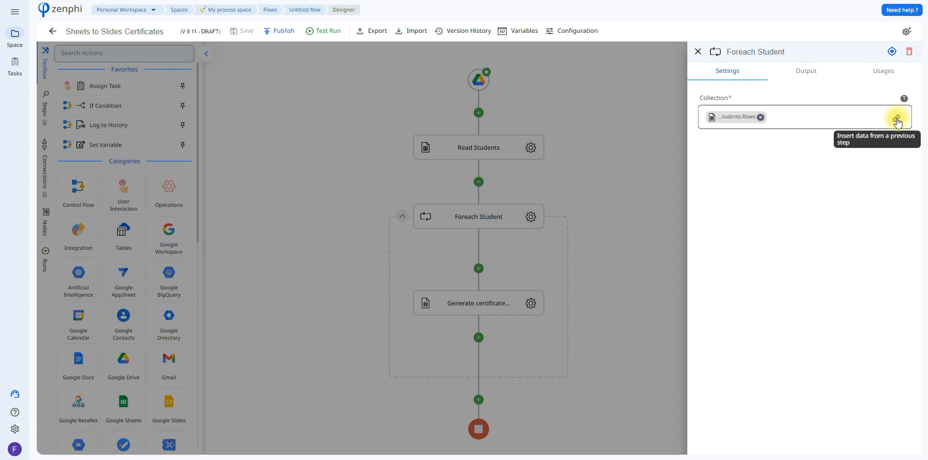
left_click(898, 121)
left_click(611, 101)
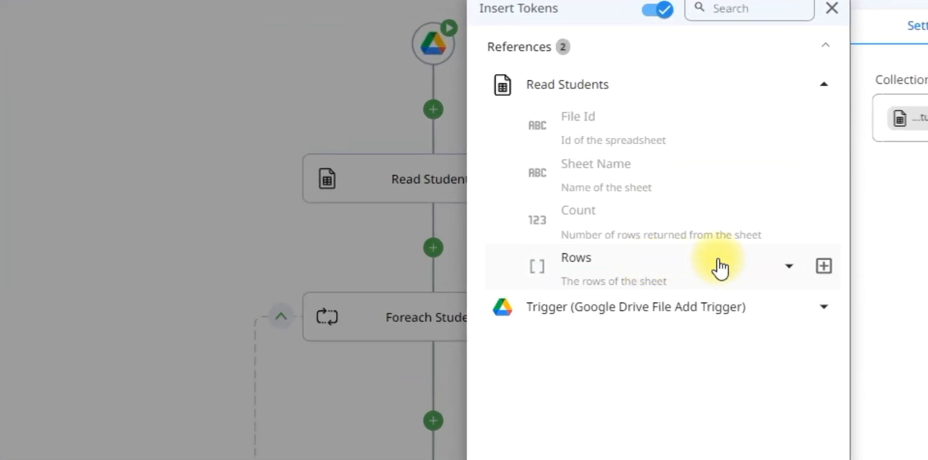
left_click(721, 269)
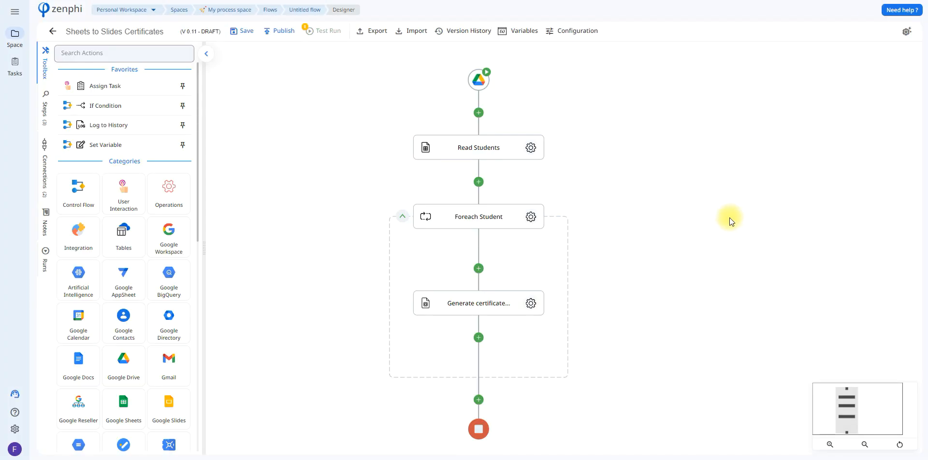
- Review the certificate generation action's template and destination settings, and browse the Foreach Student row tokens for the new document filename
left_click_drag(730, 218, 721, 185)
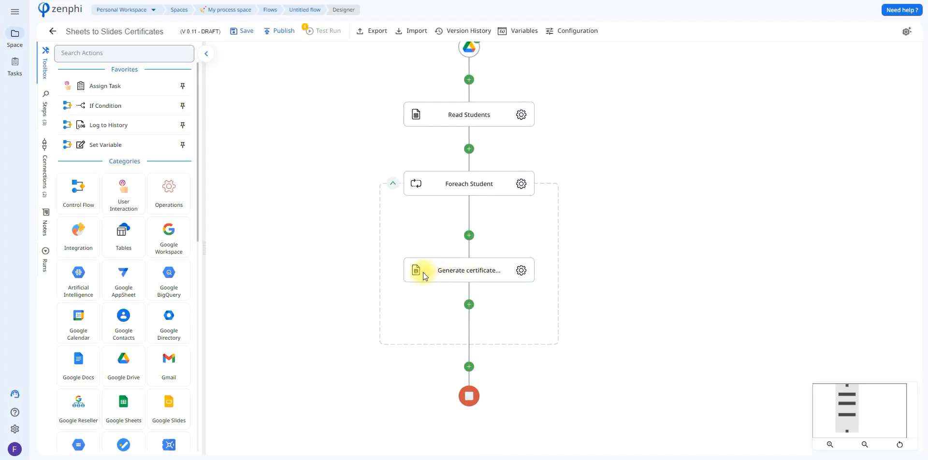
left_click(521, 273)
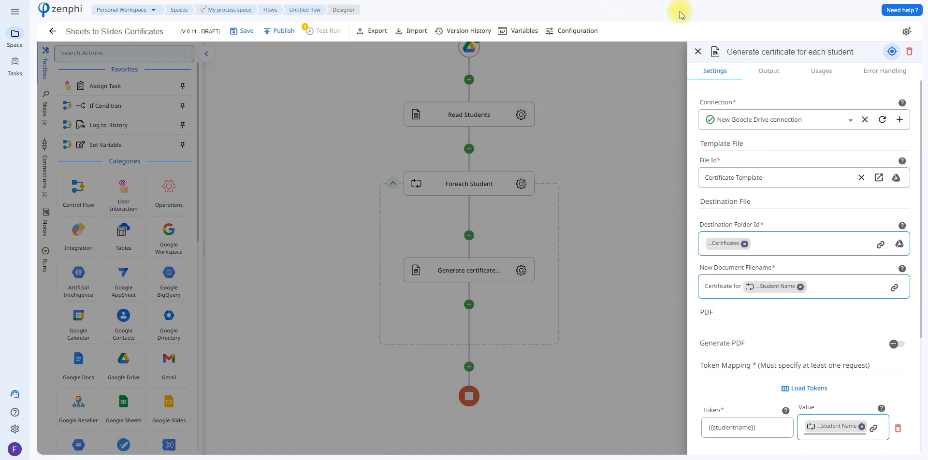
mouse_move(747, 115)
mouse_move(902, 102)
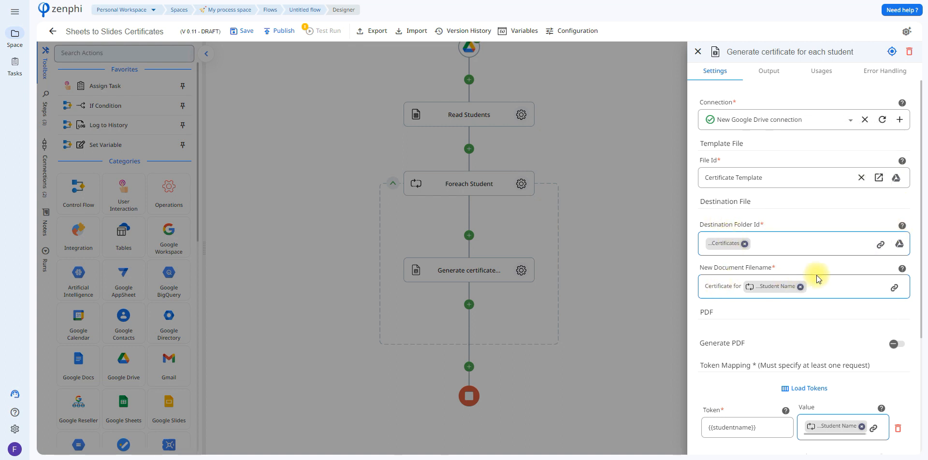
mouse_move(779, 286)
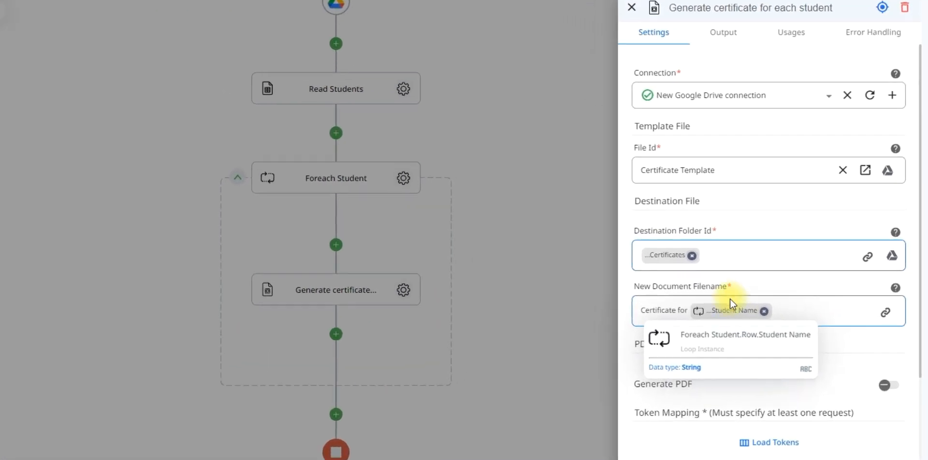
left_click(886, 312)
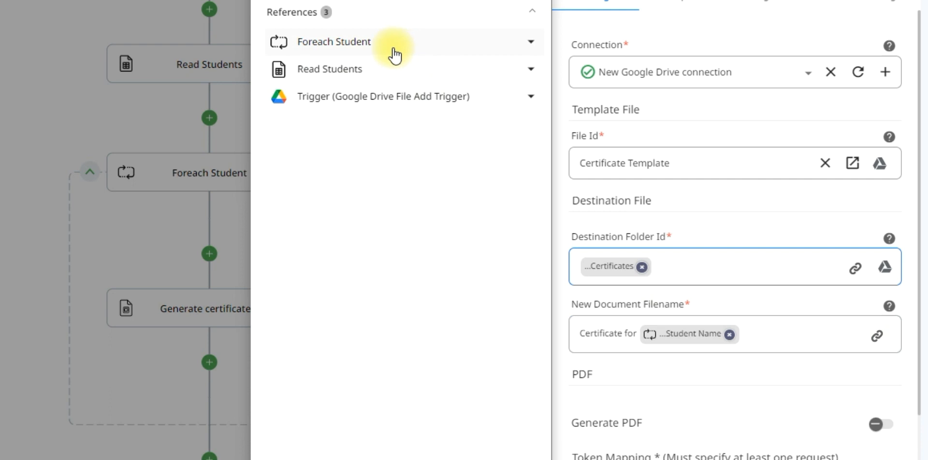
left_click(389, 48)
left_click(383, 71)
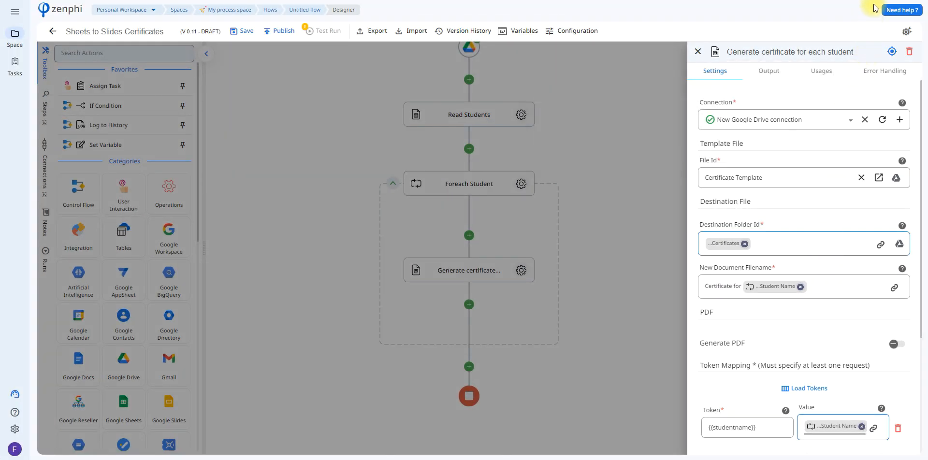
- Review the token mapping and browse the Foreach Student row fields available for the {{studentname}} value
scroll(921, 202, "down", 4)
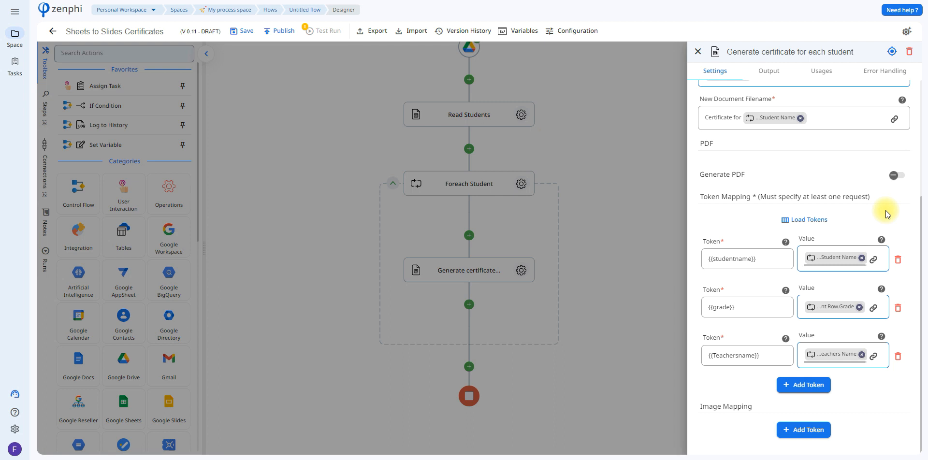
left_click(880, 262)
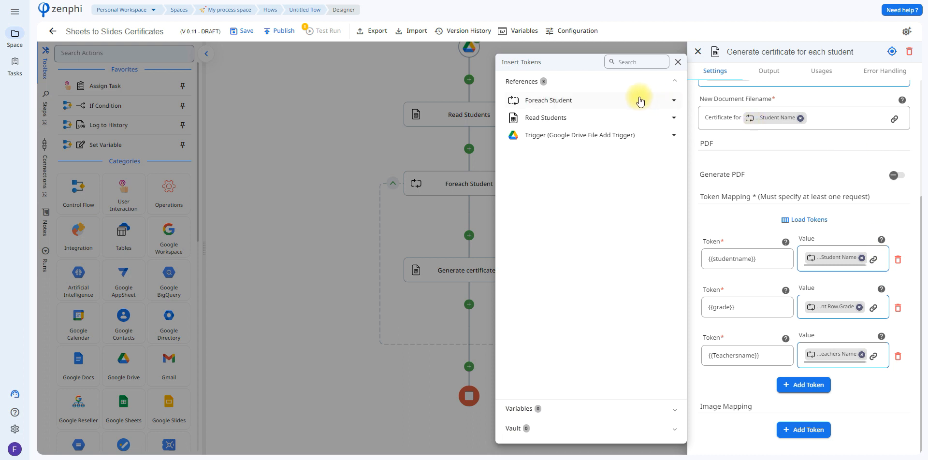
left_click(633, 101)
left_click(632, 117)
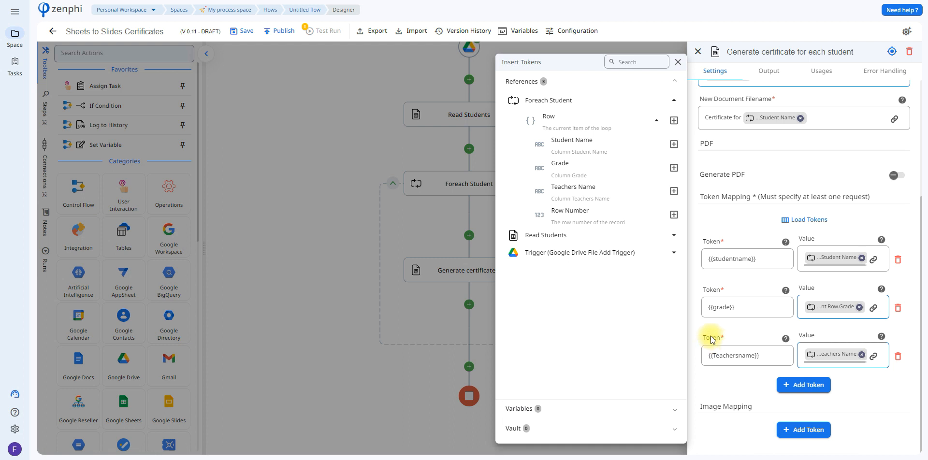
left_click(872, 1)
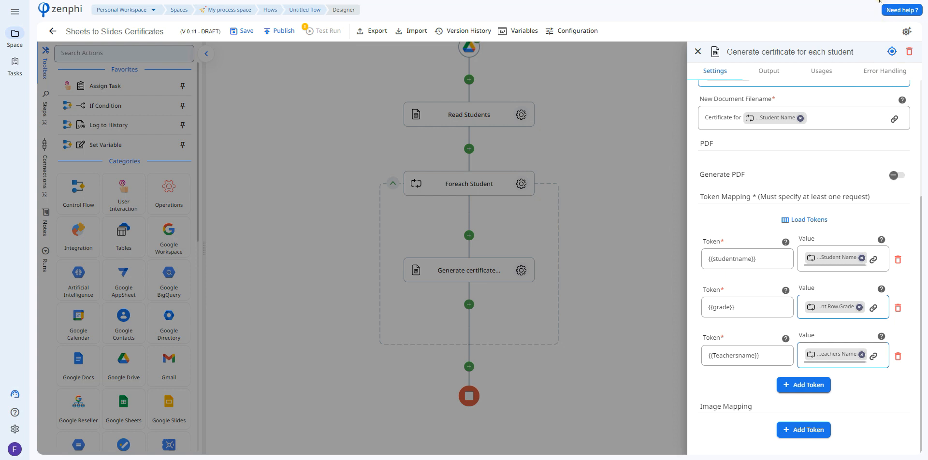
- Close the certificate generation action's settings and review the flow, including the actions that can be inserted before Read Students
left_click(698, 51)
mouse_move(716, 166)
left_mouse_down()
mouse_move(733, 210)
mouse_move(707, 186)
mouse_move(720, 158)
mouse_move(723, 172)
left_mouse_up()
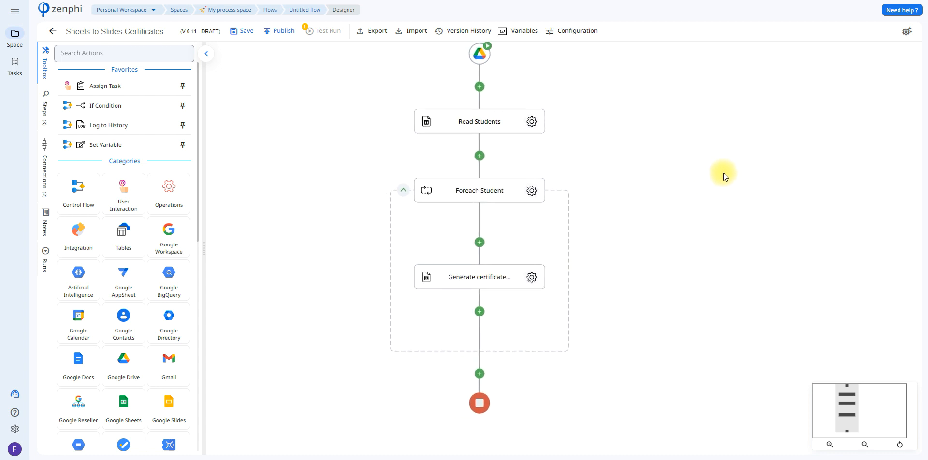
left_click_drag(715, 219, 721, 229)
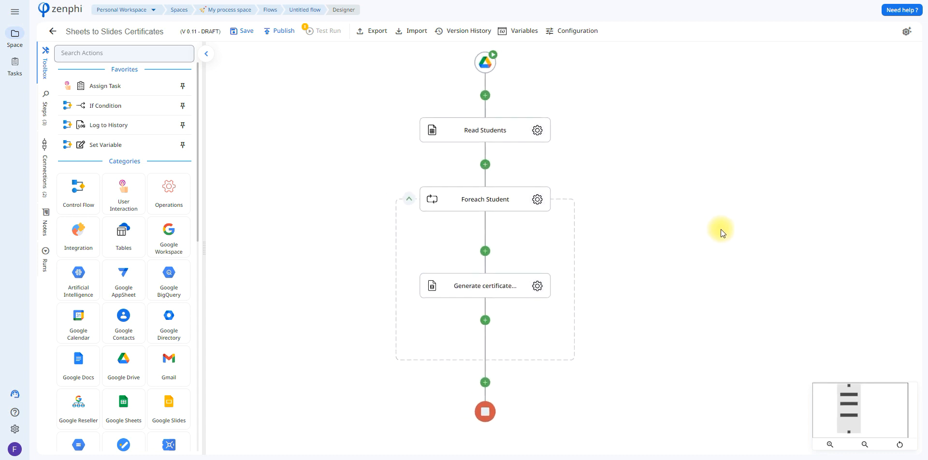
left_click_drag(720, 160, 721, 182)
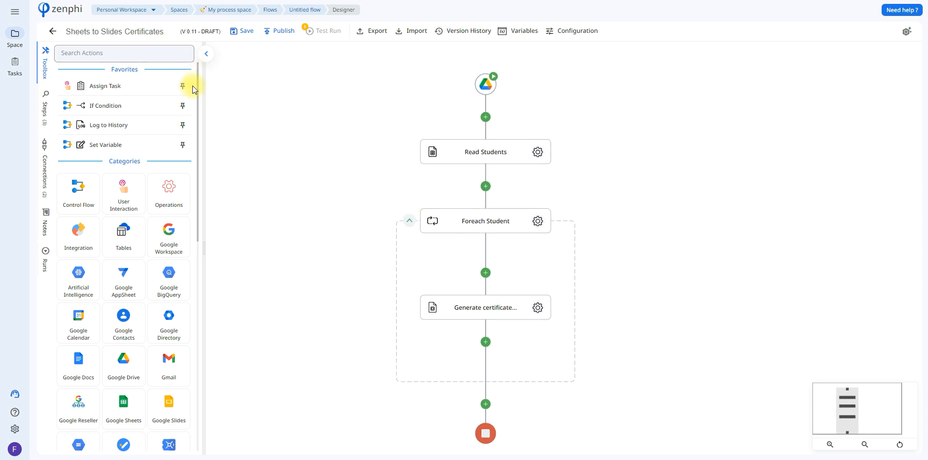
left_click(491, 116)
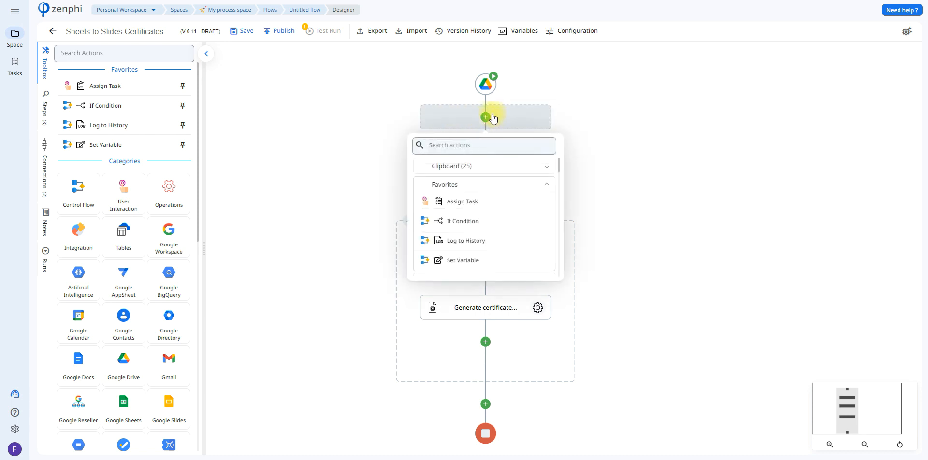
left_click(519, 128)
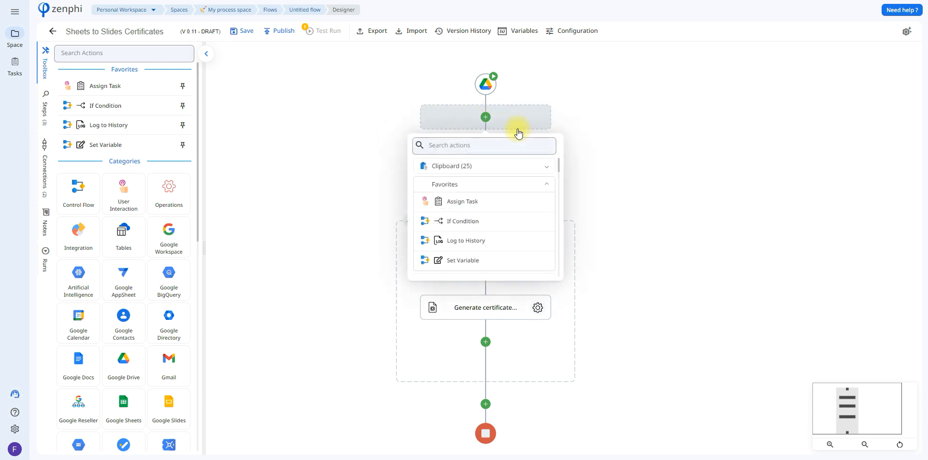
- Save the flow as a draft and start a test run with the Pending Certificates file
left_click(243, 37)
left_click(319, 32)
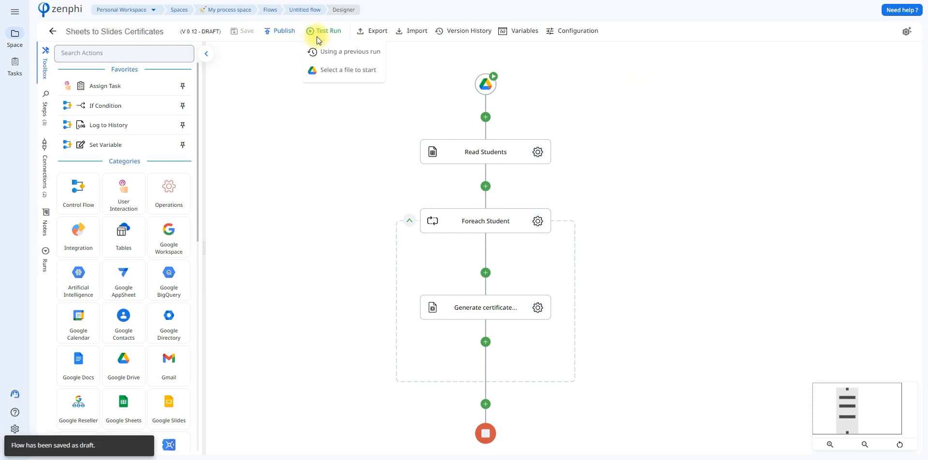
left_click(333, 70)
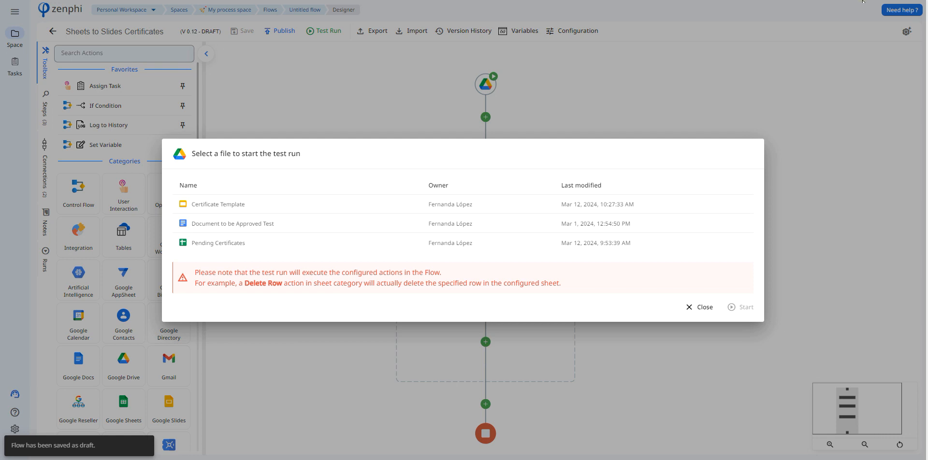
left_click(315, 247)
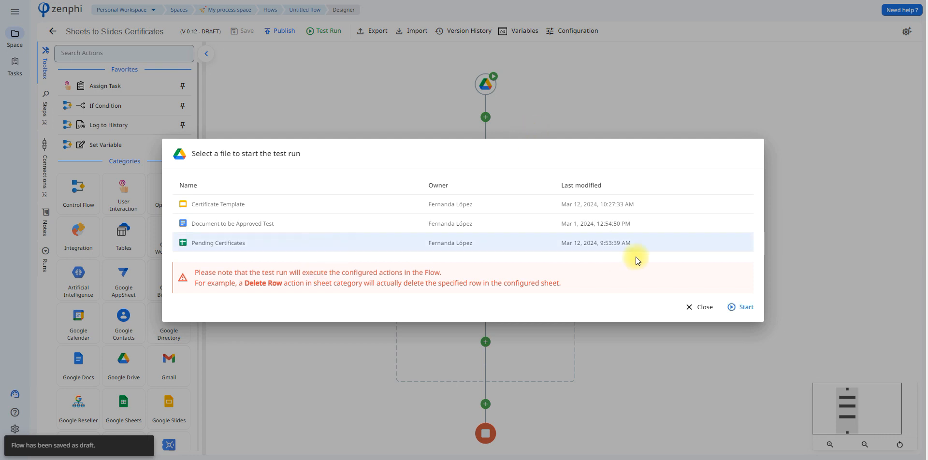
left_click(741, 307)
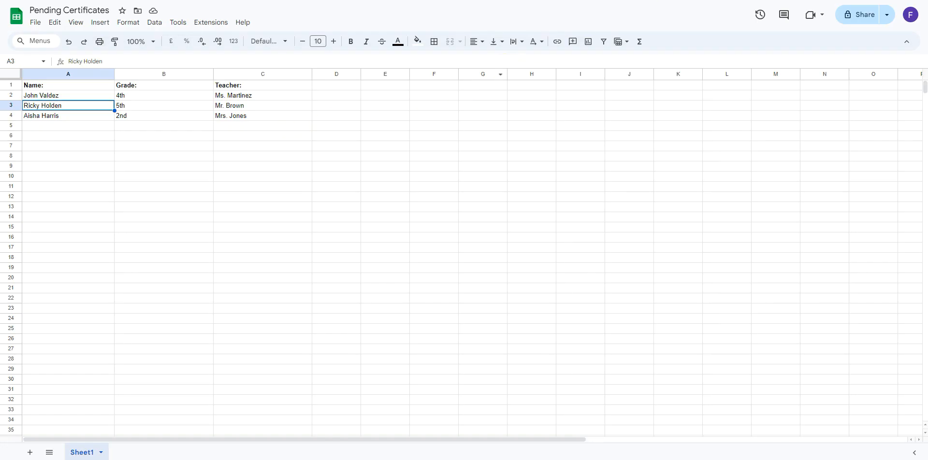
- Check the student rows in the Pending Certificates spreadsheet and the destination folder set in the certificate generation action
left_click(273, 128)
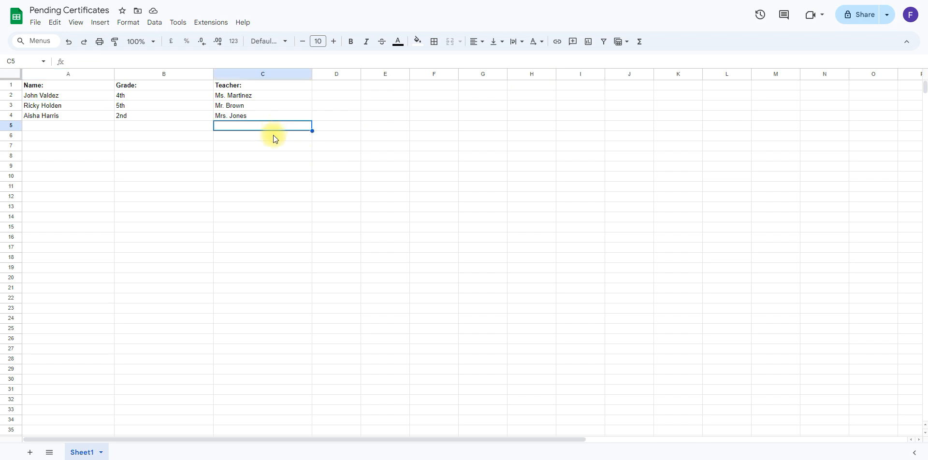
left_click(269, 156)
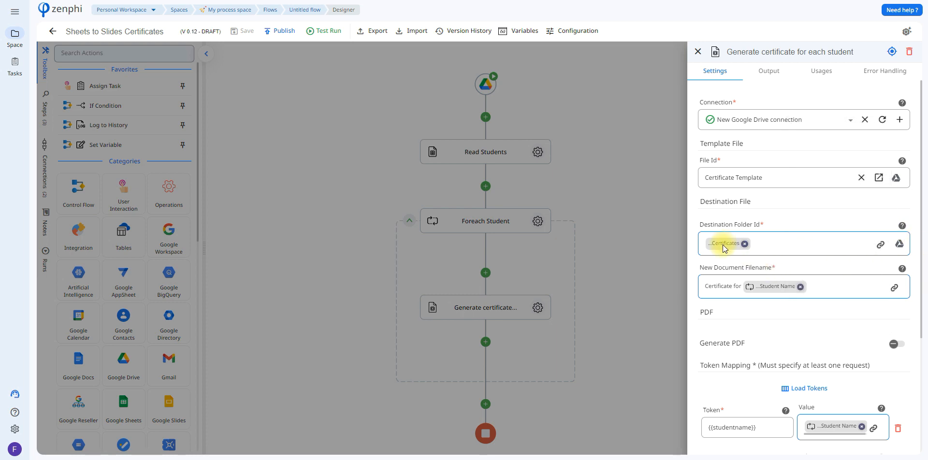
mouse_move(724, 244)
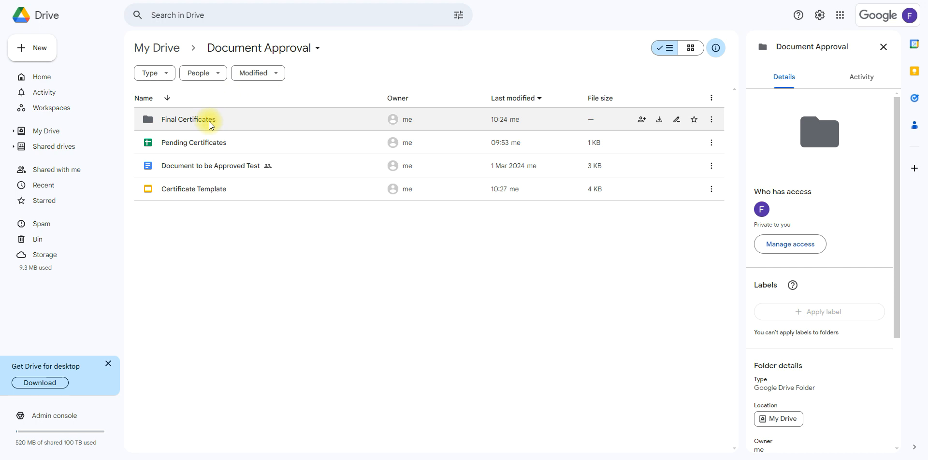
- In Google Drive, open the Final Certificates folder, look over the generated certificates and open the first one listed
double_click(225, 120)
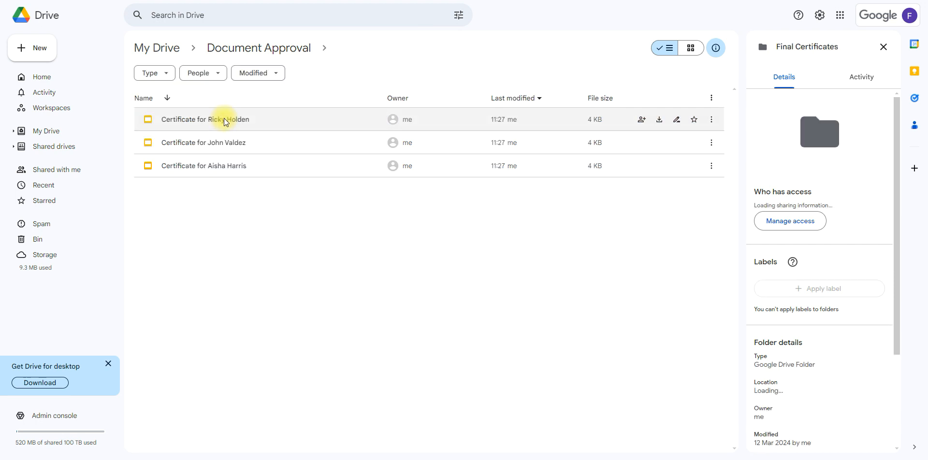
left_click(209, 120)
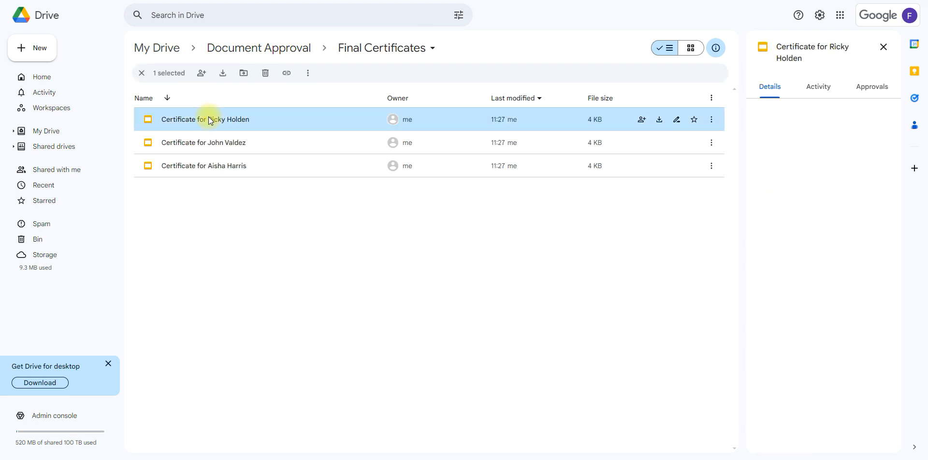
left_click(214, 144)
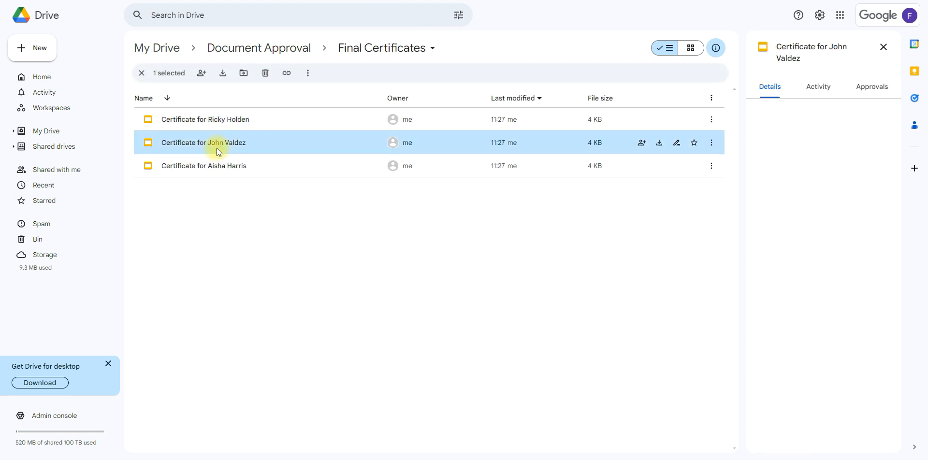
double_click(213, 116)
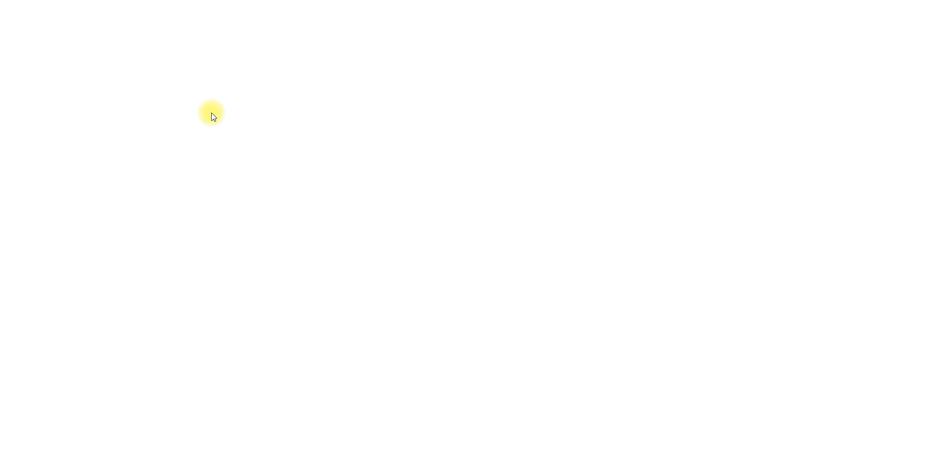